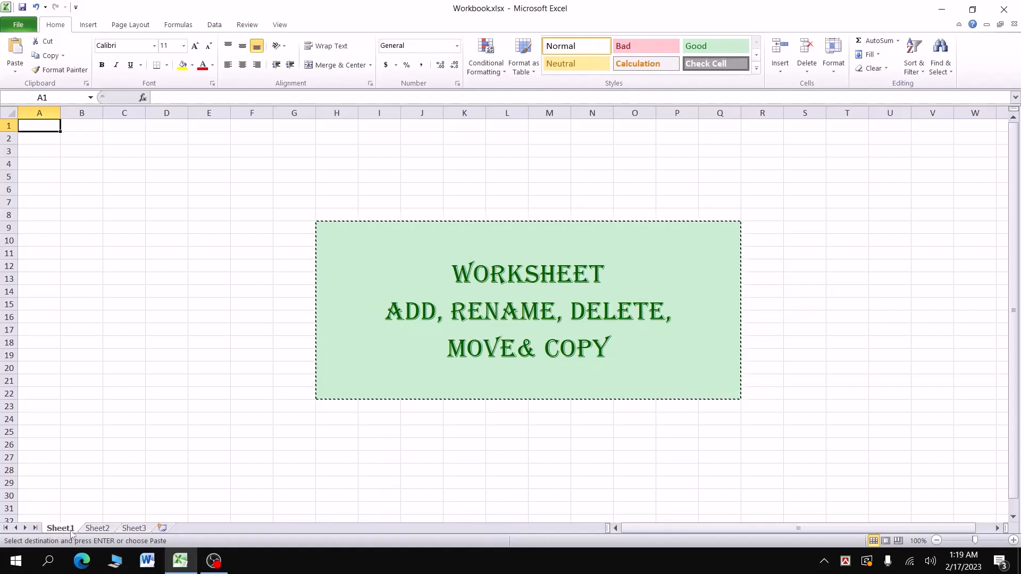
- Look through the existing sheets and add two blank worksheets after Sheet3
click(98, 529)
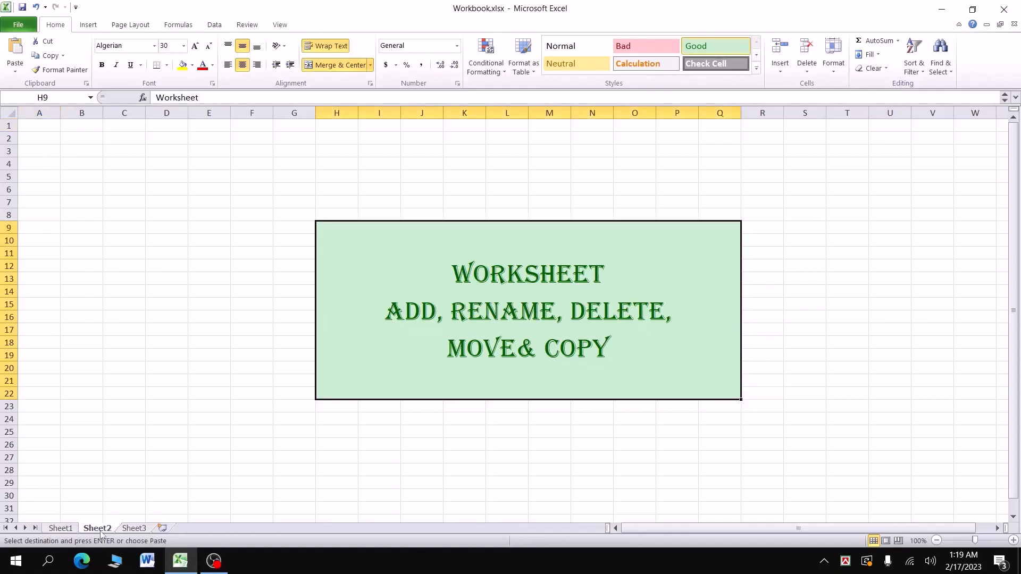
click(132, 529)
click(66, 529)
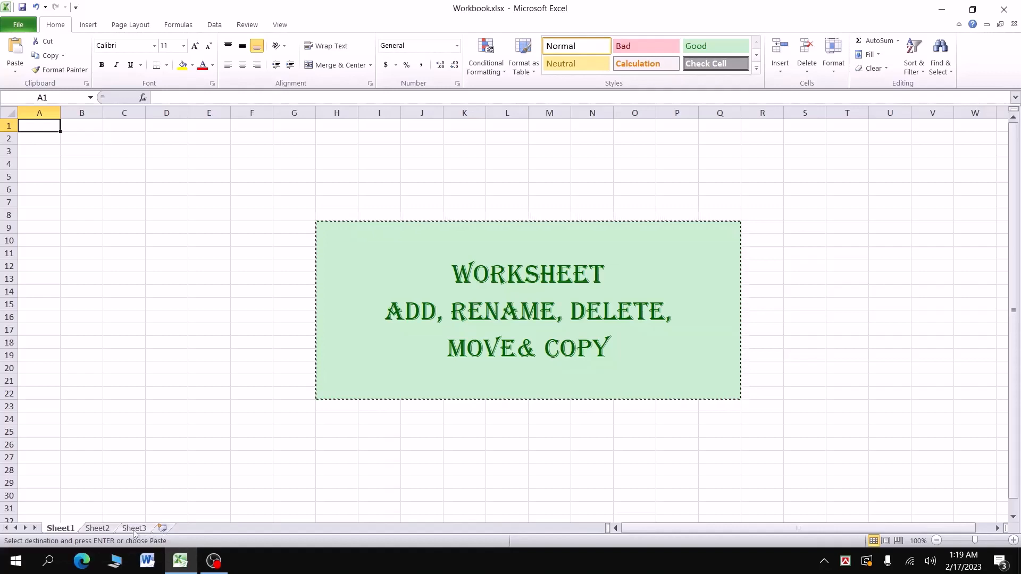
click(162, 529)
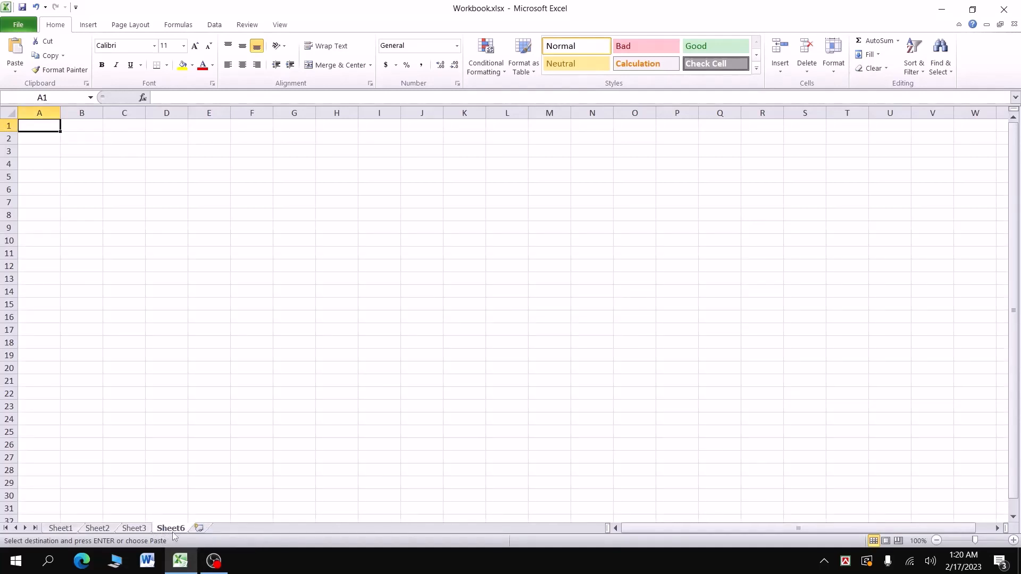
click(200, 529)
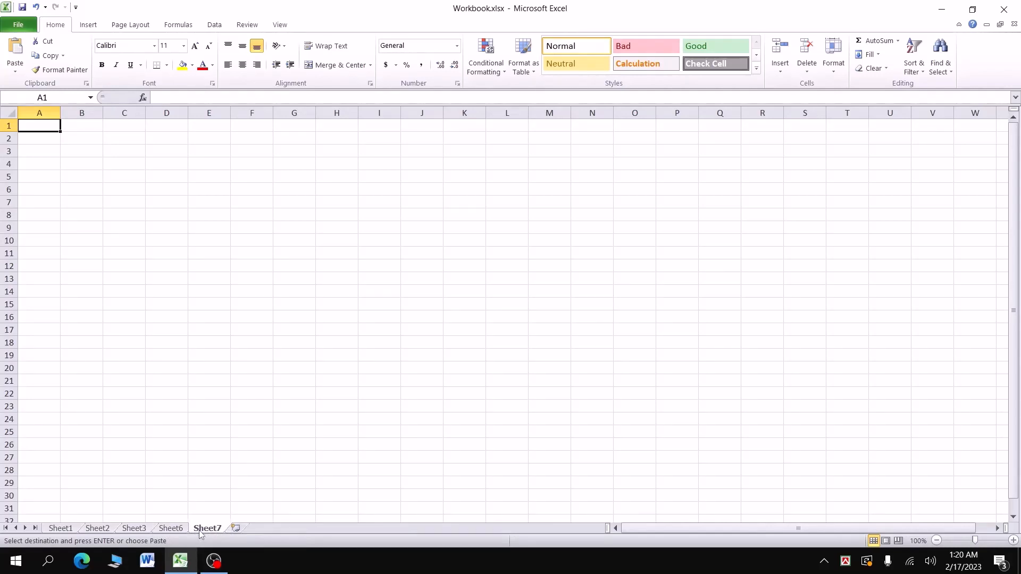
- Rename the Sheet1 worksheet as My Excel
double_click(60, 529)
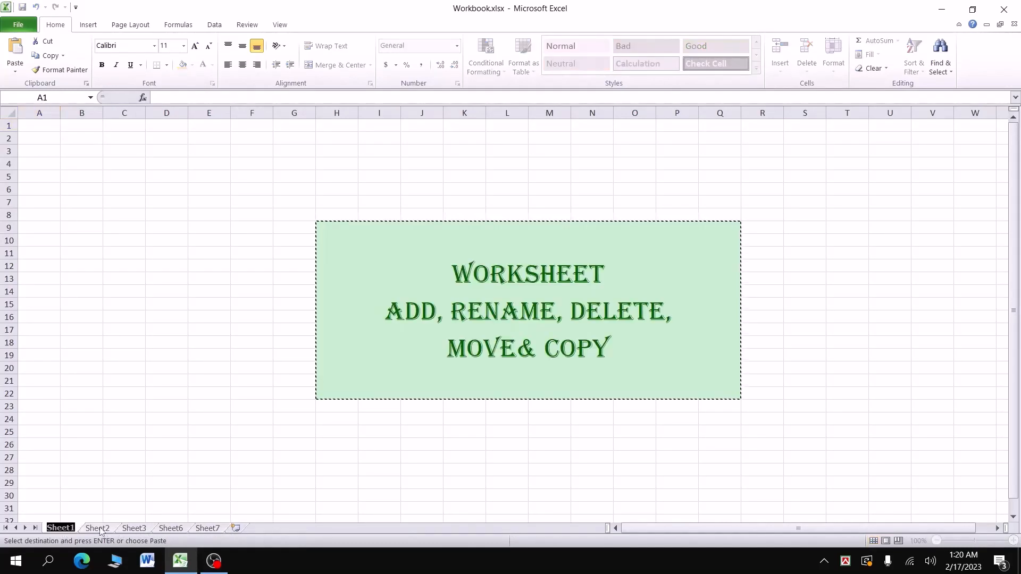
click(99, 529)
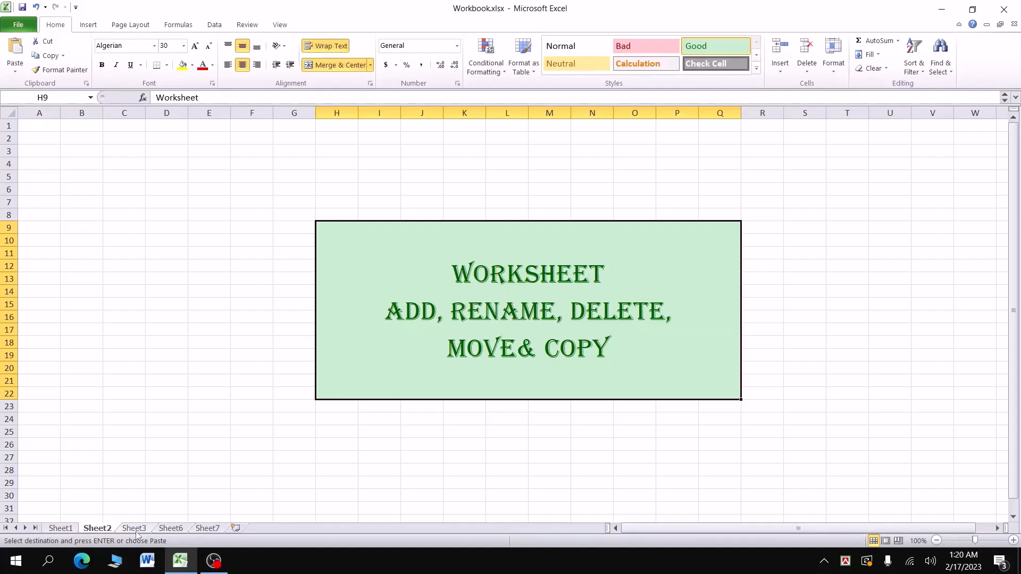
click(61, 529)
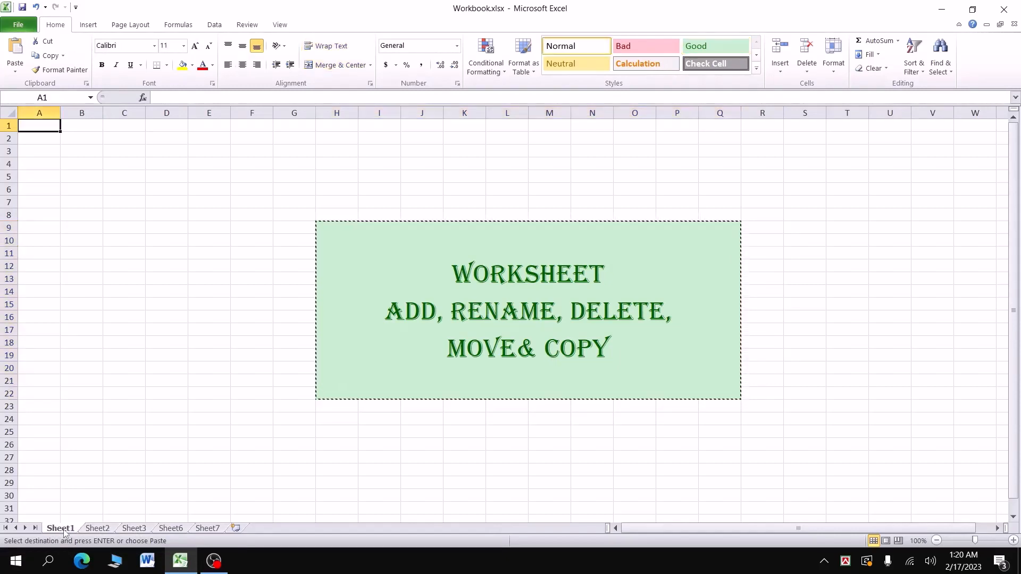
right_click(63, 529)
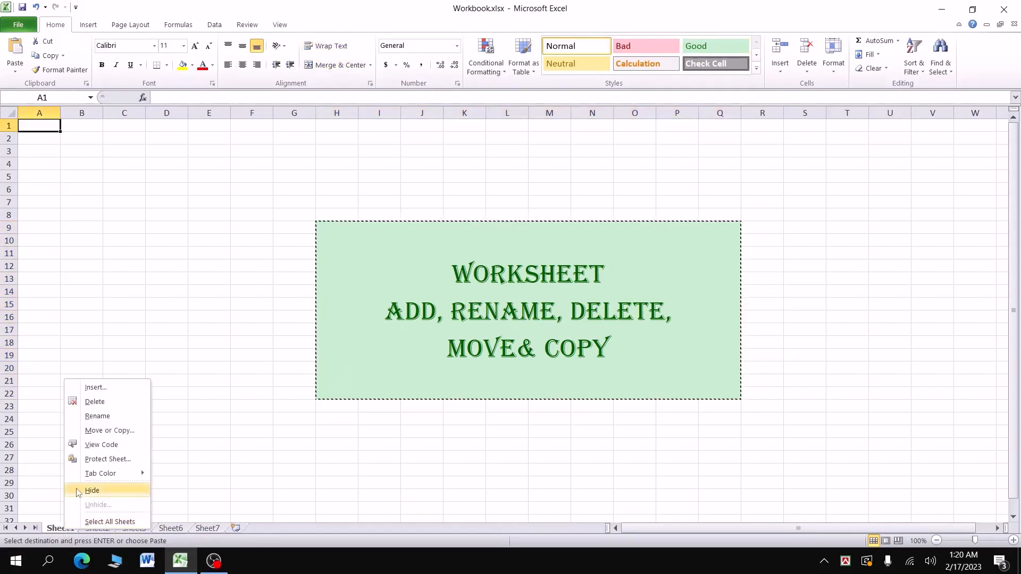
click(103, 420)
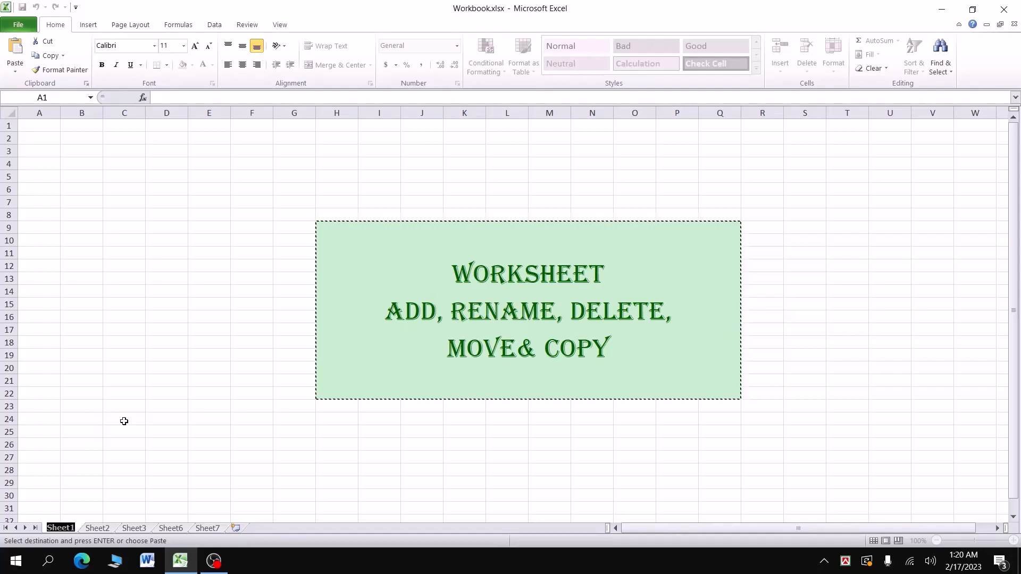
text(My Excel)
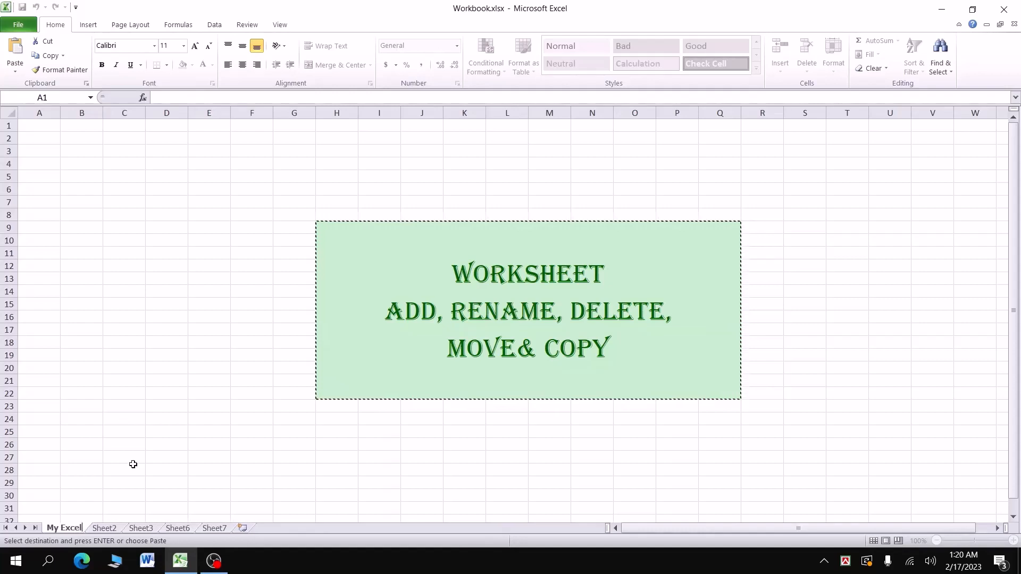
click(106, 528)
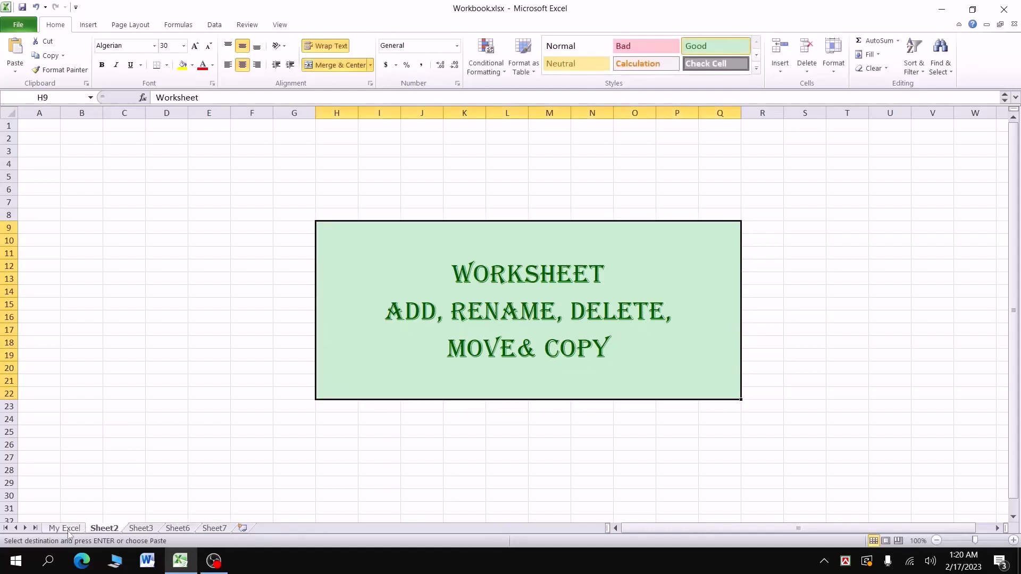
- Rename the Sheet2 worksheet as My File
right_click(68, 530)
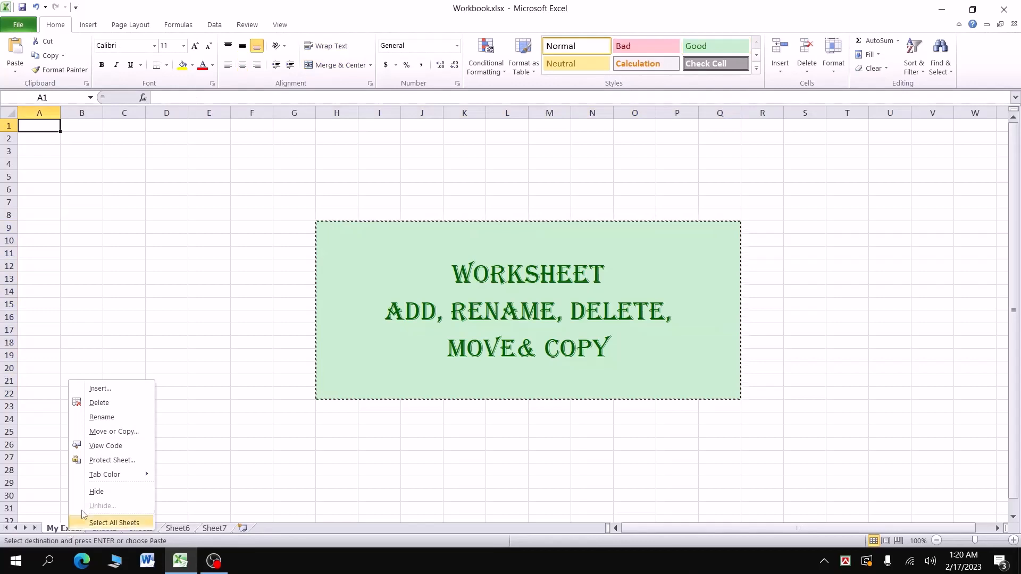
key(Escape)
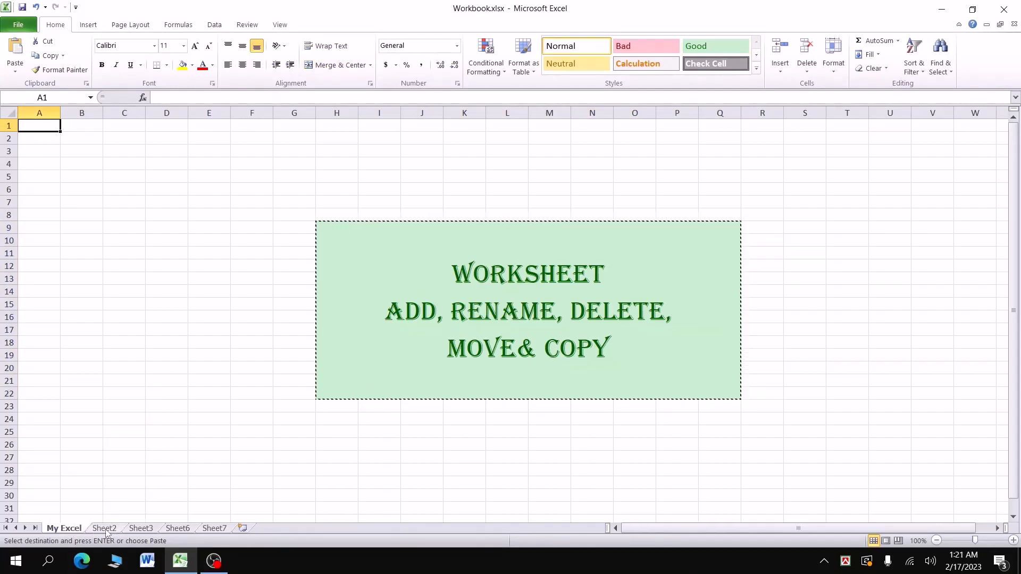
click(105, 529)
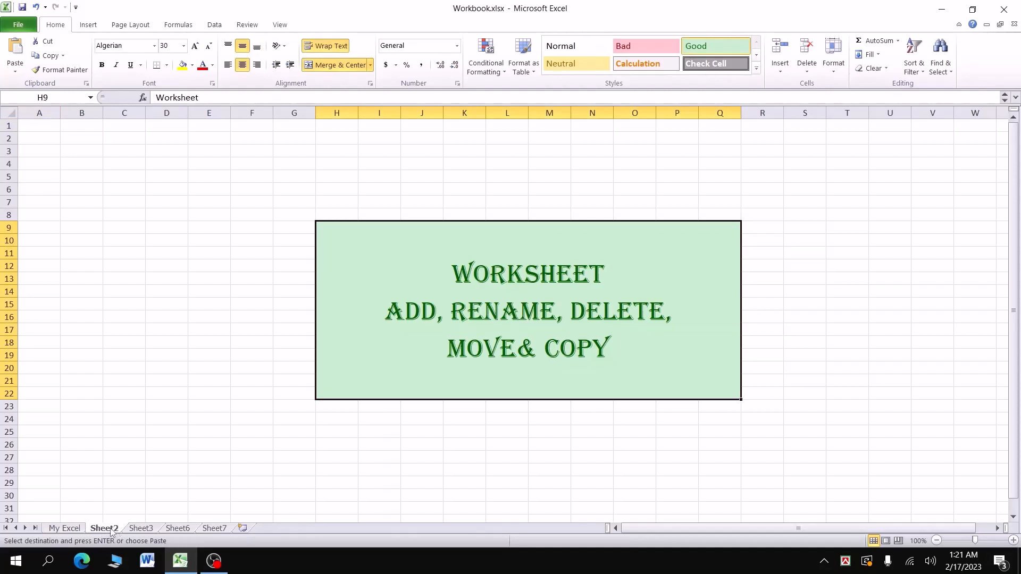
double_click(111, 529)
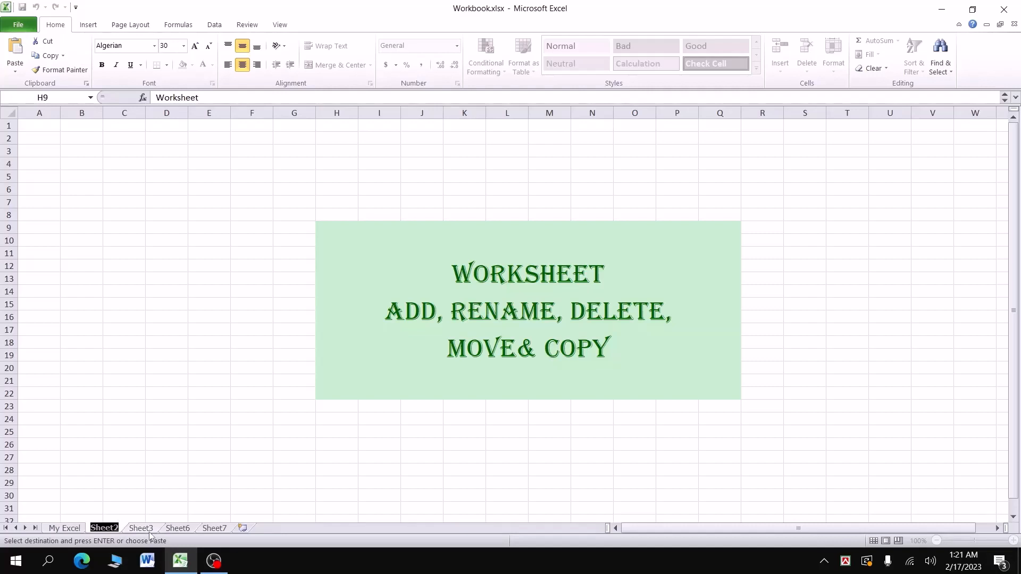
text(My)
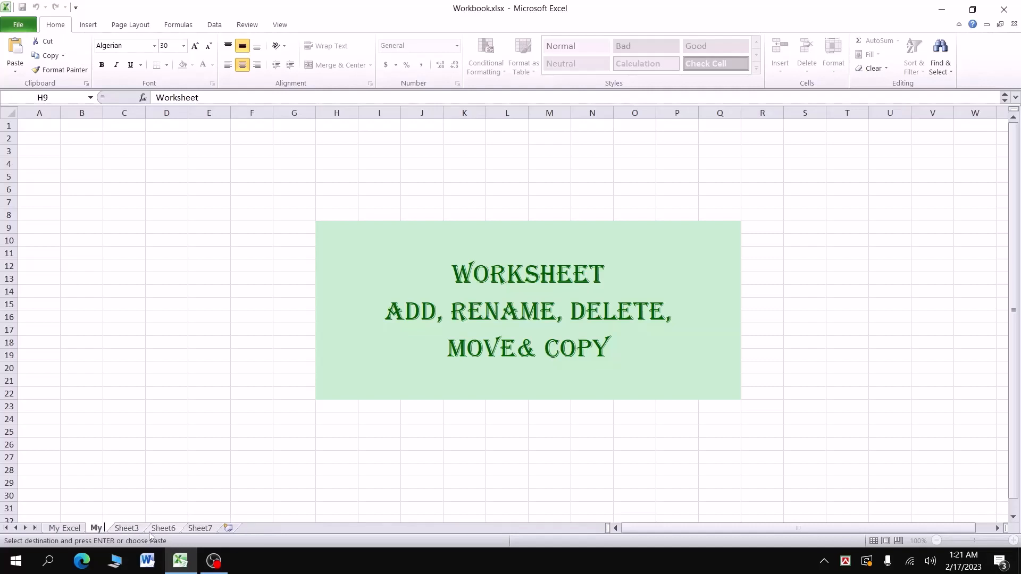
text( File)
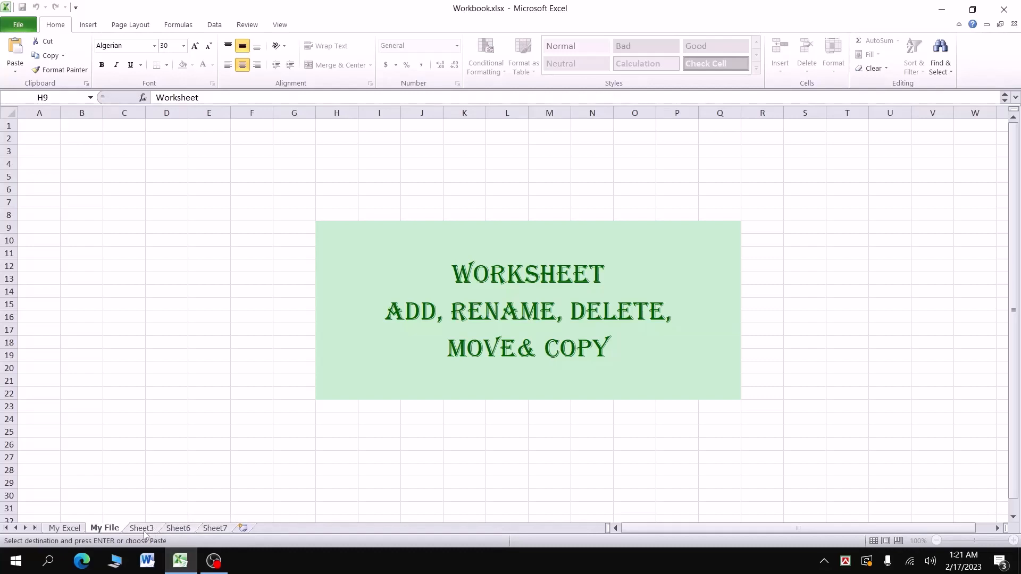
click(142, 529)
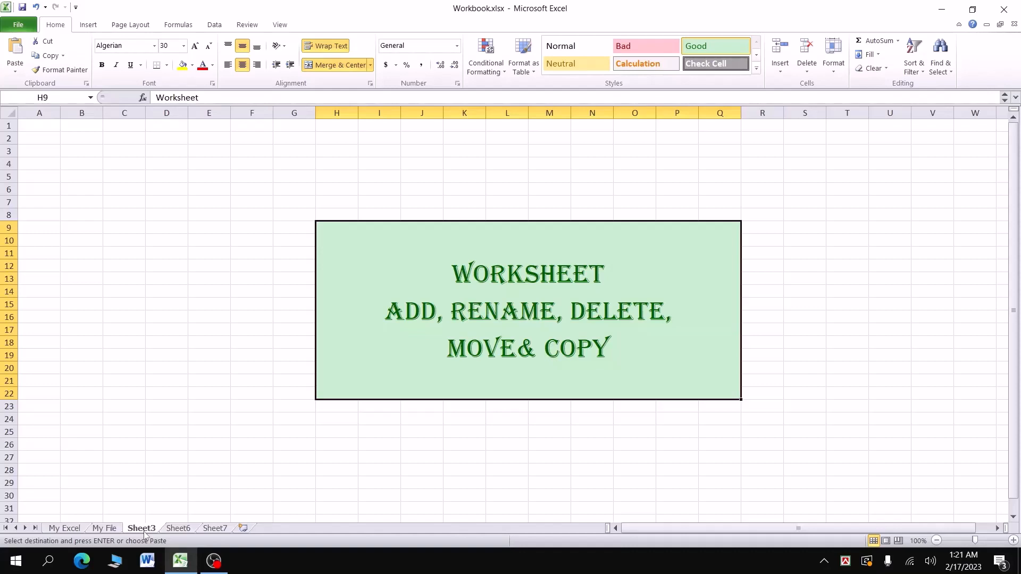
- Delete the blank worksheets Sheet7 and Sheet6 from the workbook
right_click(216, 528)
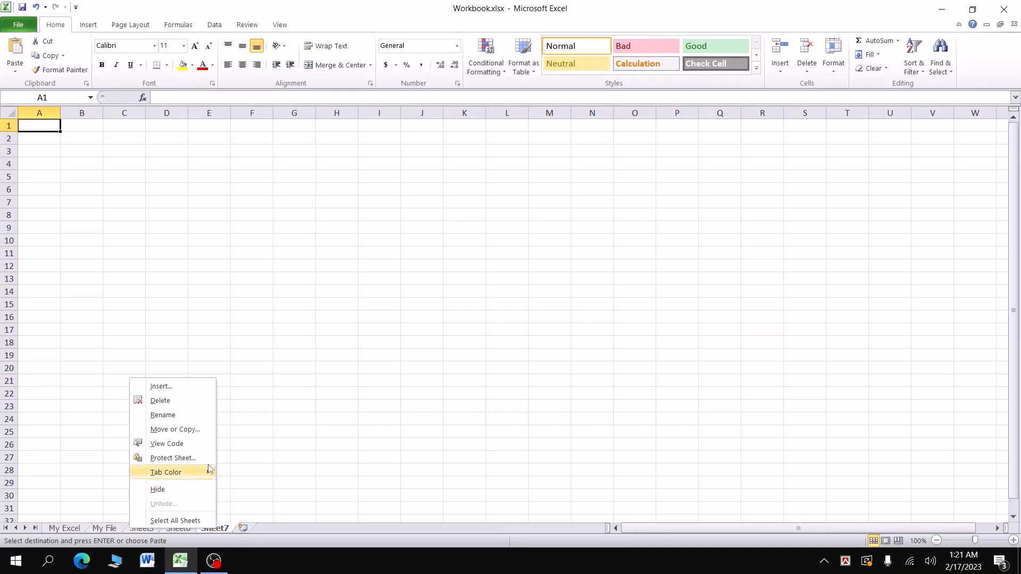
click(198, 406)
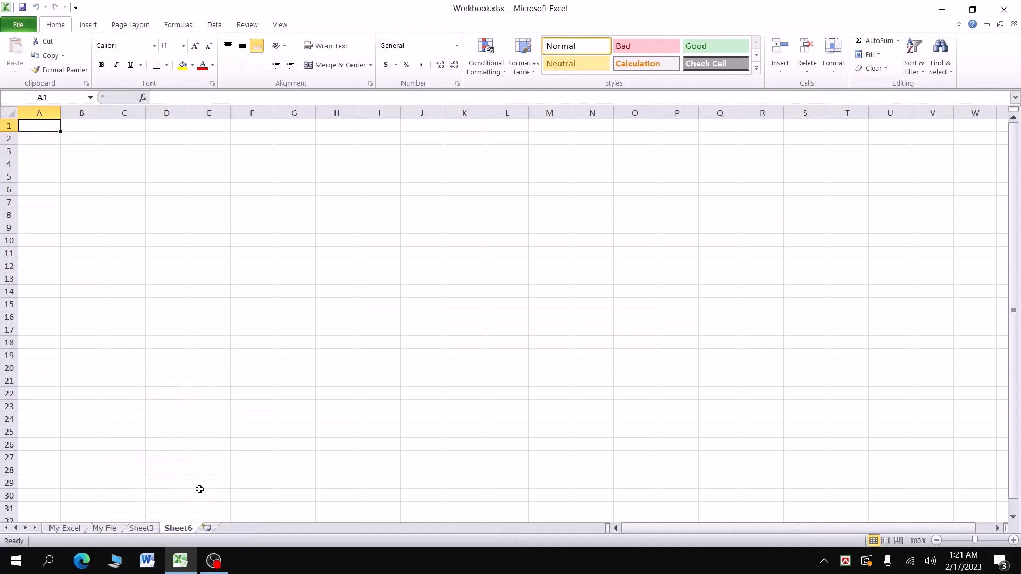
right_click(181, 531)
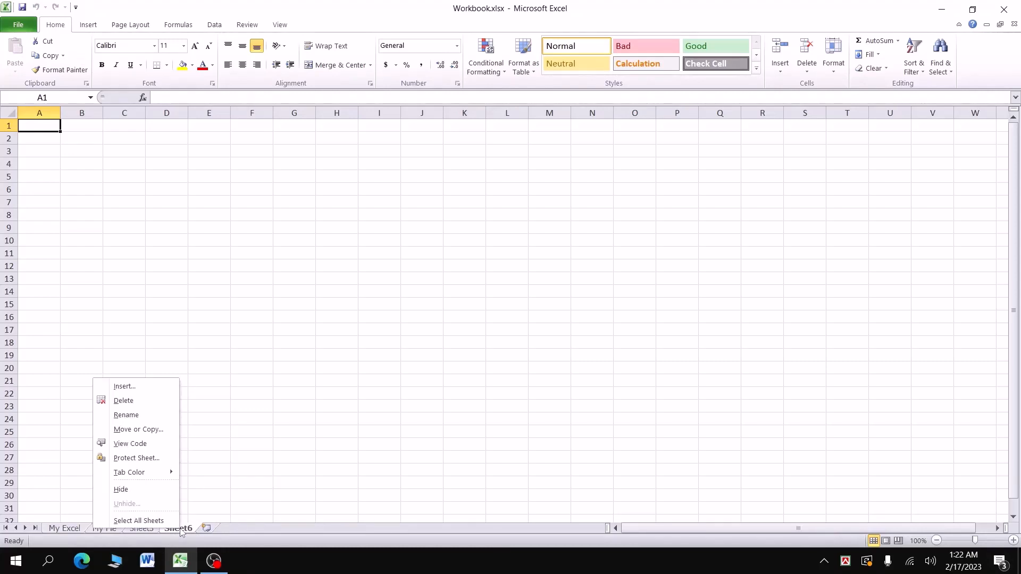
click(160, 402)
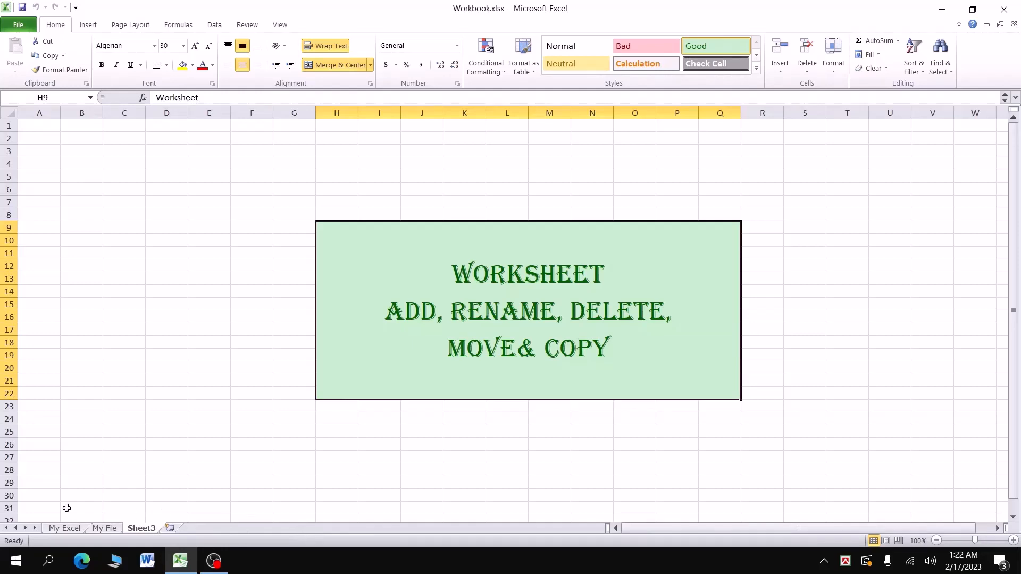
- On the My Excel sheet, enter the headings Roll in cell A1 and Name in cell B1
click(66, 528)
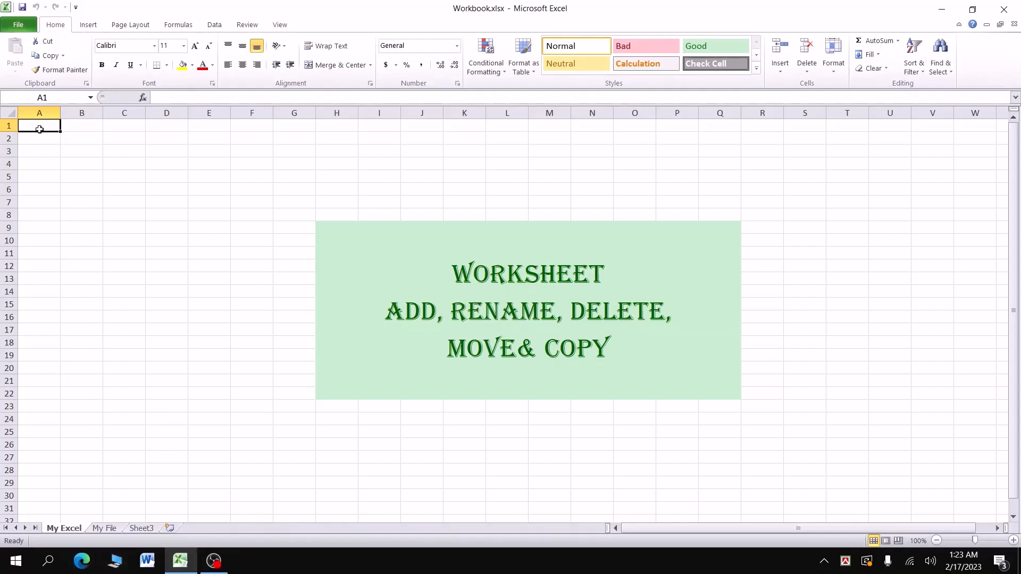
text(Roll)
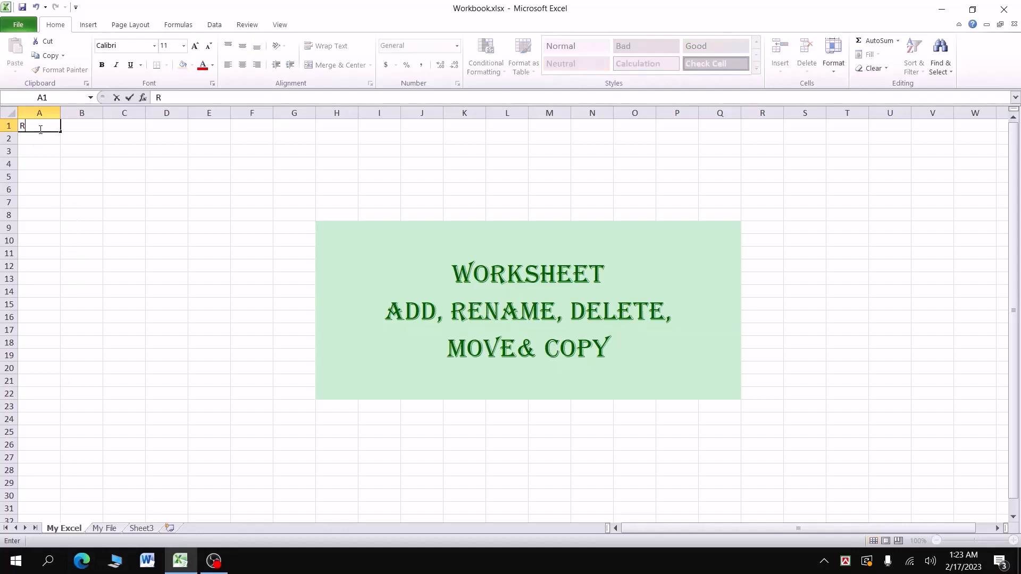
text(Name)
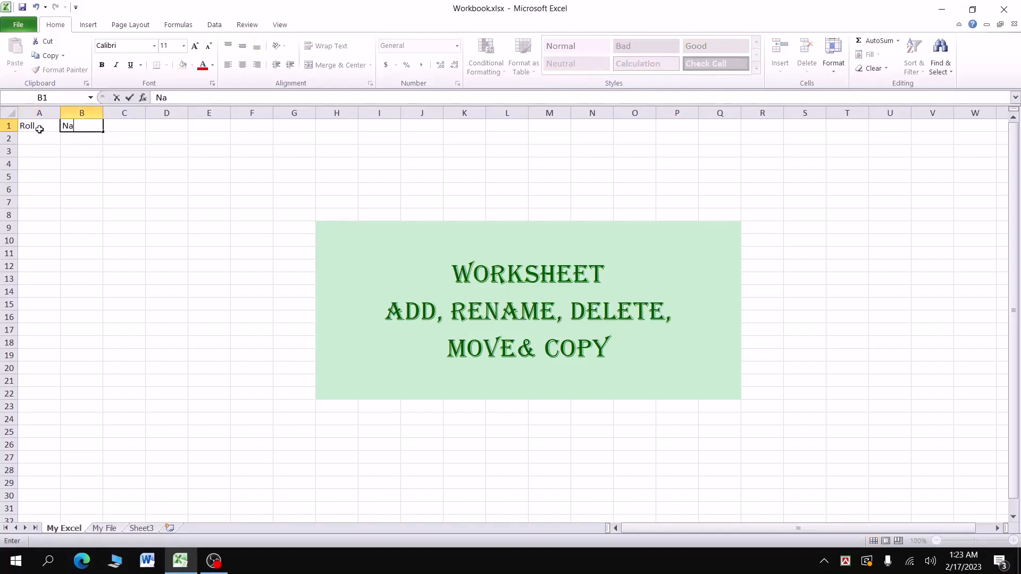
key(Return)
key(Return)
- Apply all borders to the heading cells A1:B1
drag(32, 126, 75, 131)
click(167, 65)
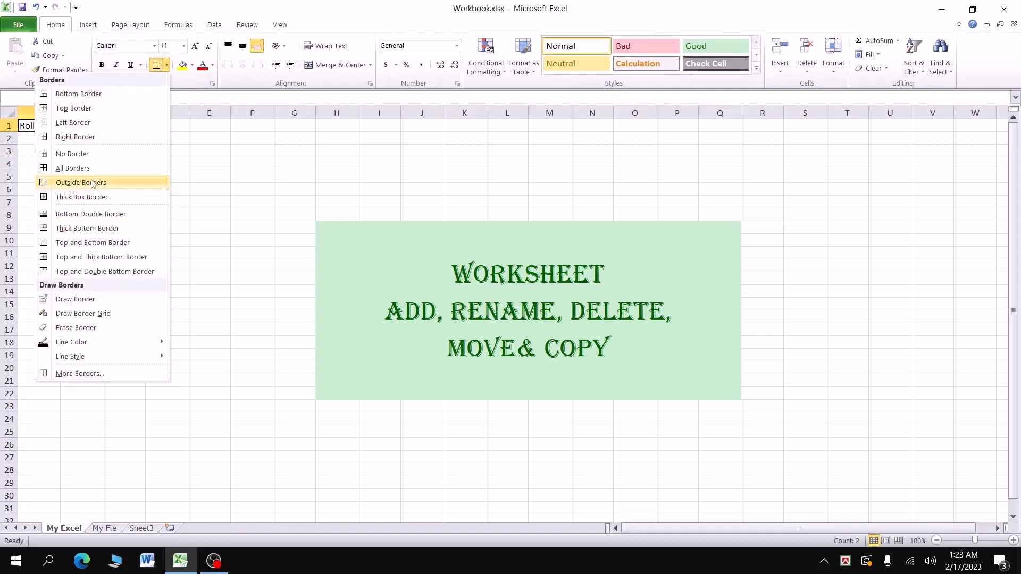
click(73, 168)
- Increase the font size of the headings in A1:B1 by five size steps and widen column B to fit Name
click(196, 47)
click(195, 46)
click(196, 47)
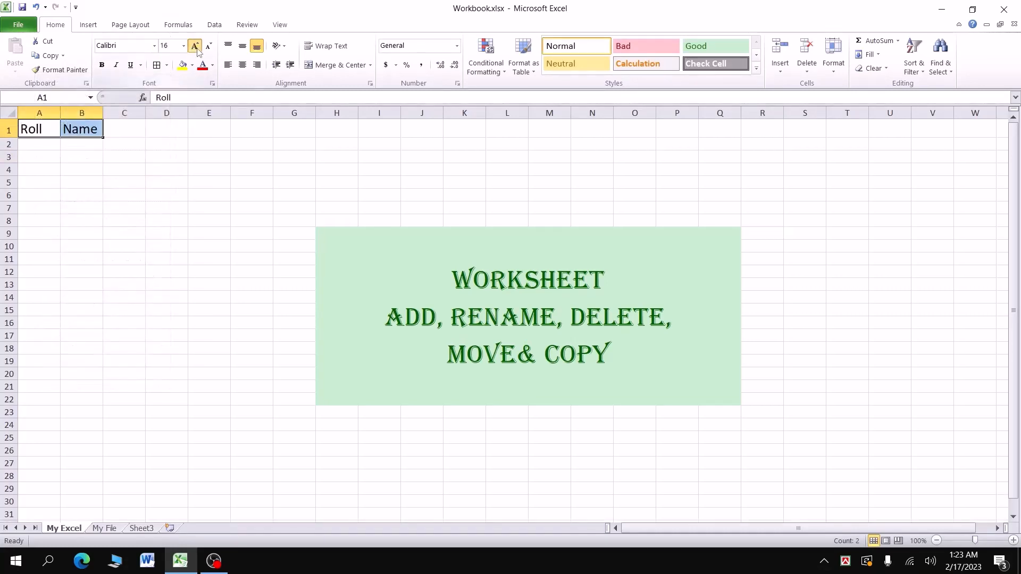
click(195, 47)
click(196, 47)
click(81, 314)
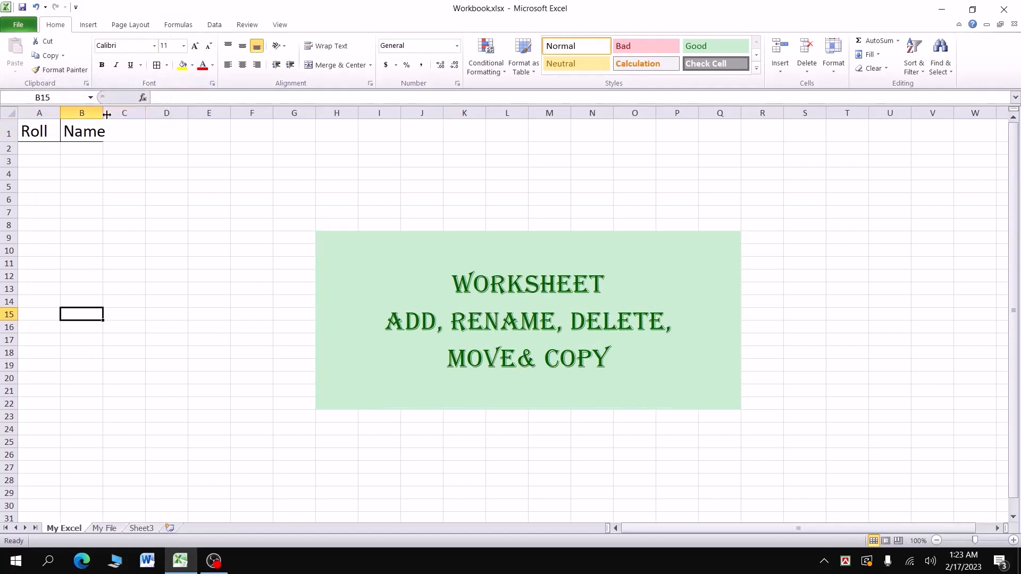
drag(104, 113, 112, 113)
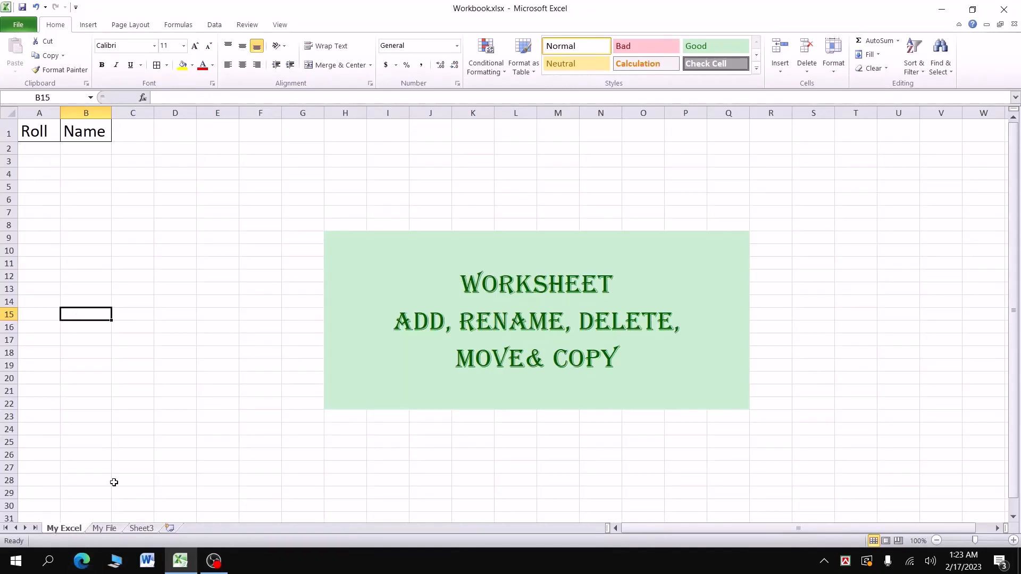
- Create a copy of the My Excel sheet in Workbook.xlsx, placed before My Excel, and compare the copy with the original
right_click(74, 533)
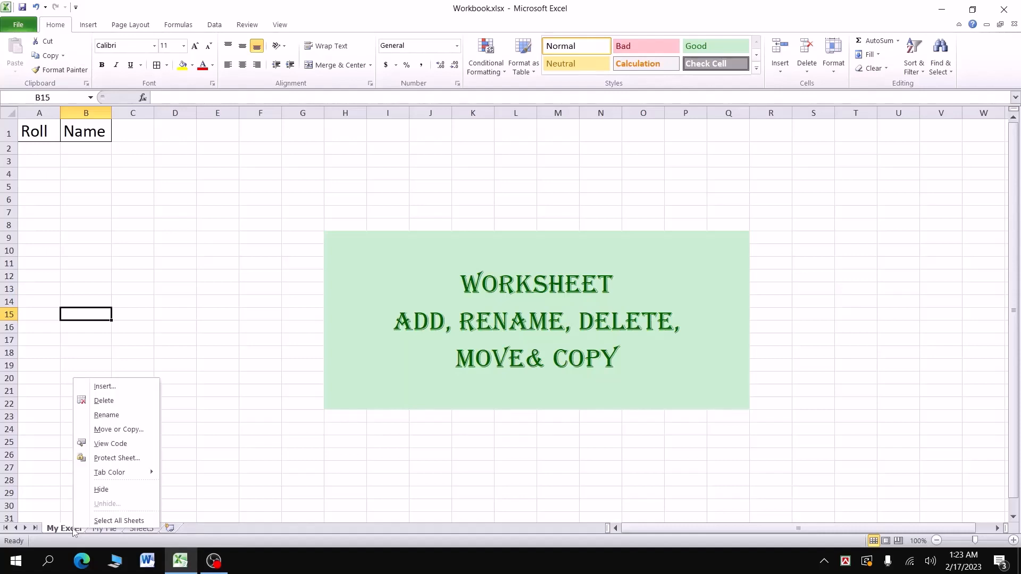
click(139, 431)
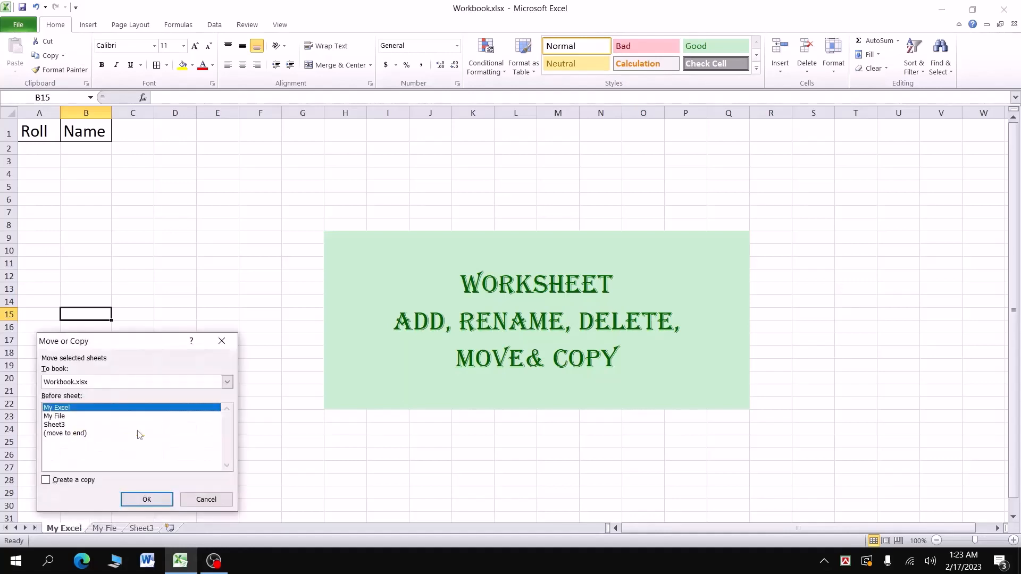
drag(93, 348, 215, 186)
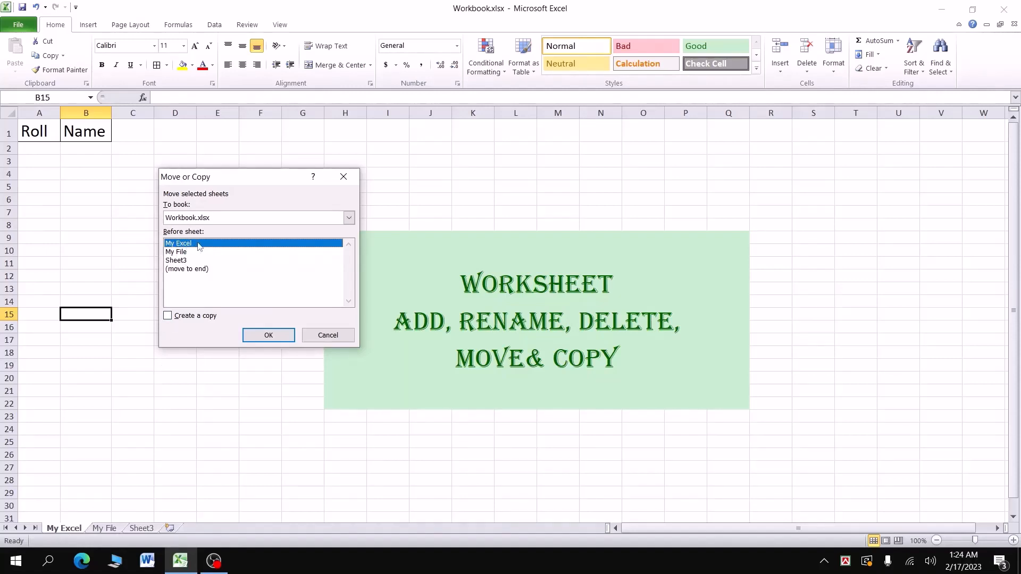
click(169, 316)
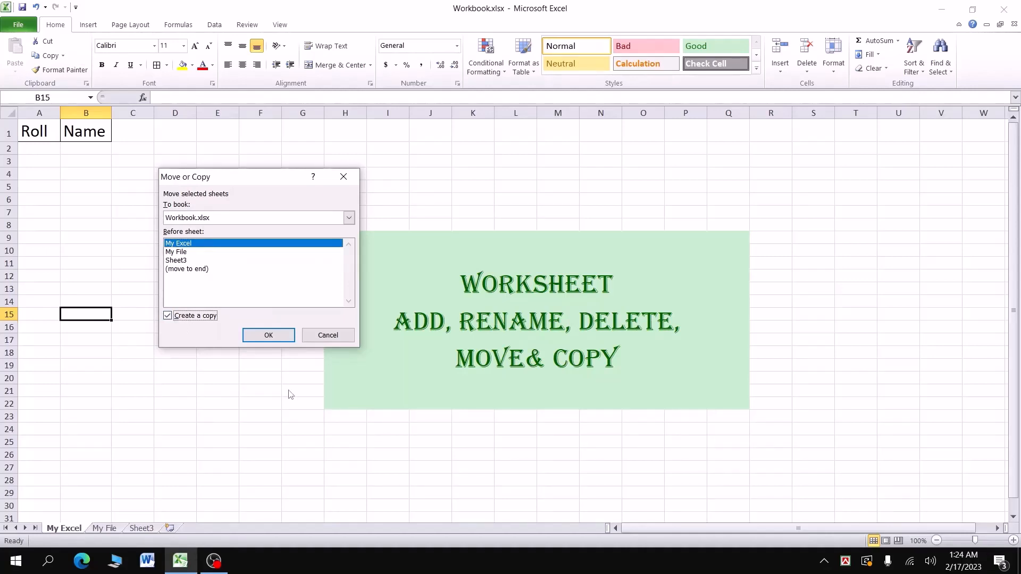
click(269, 338)
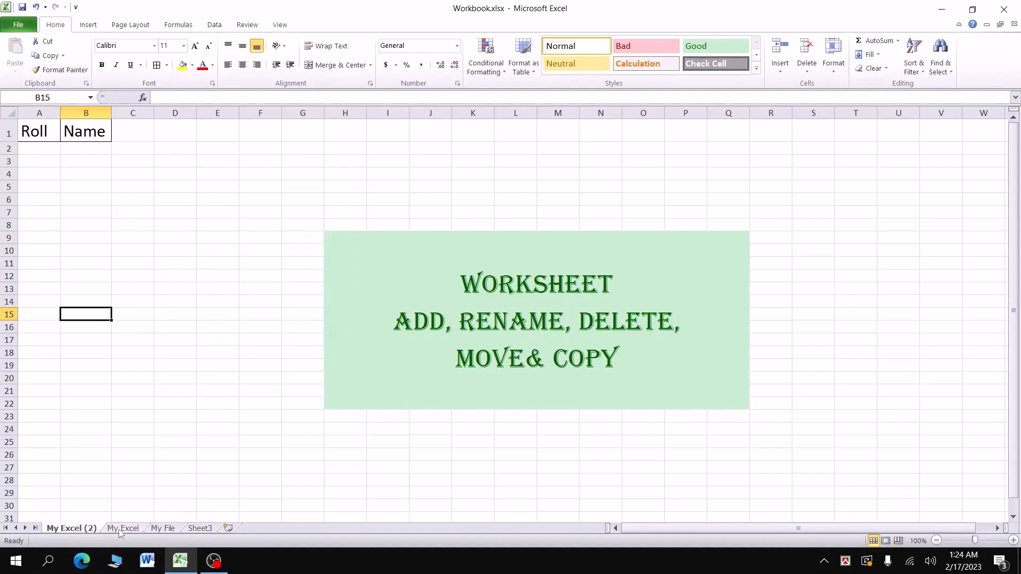
click(133, 529)
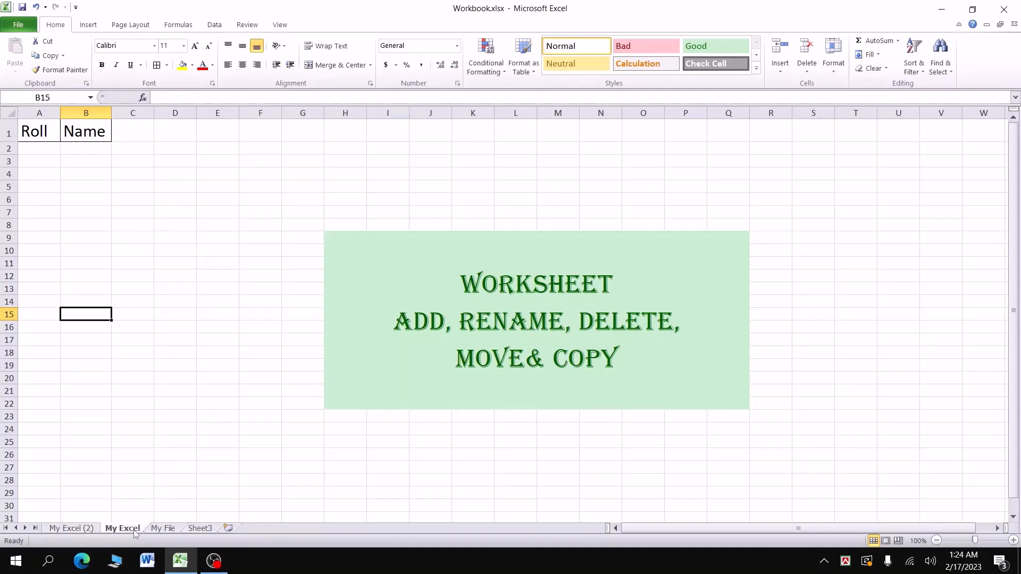
click(76, 528)
click(115, 529)
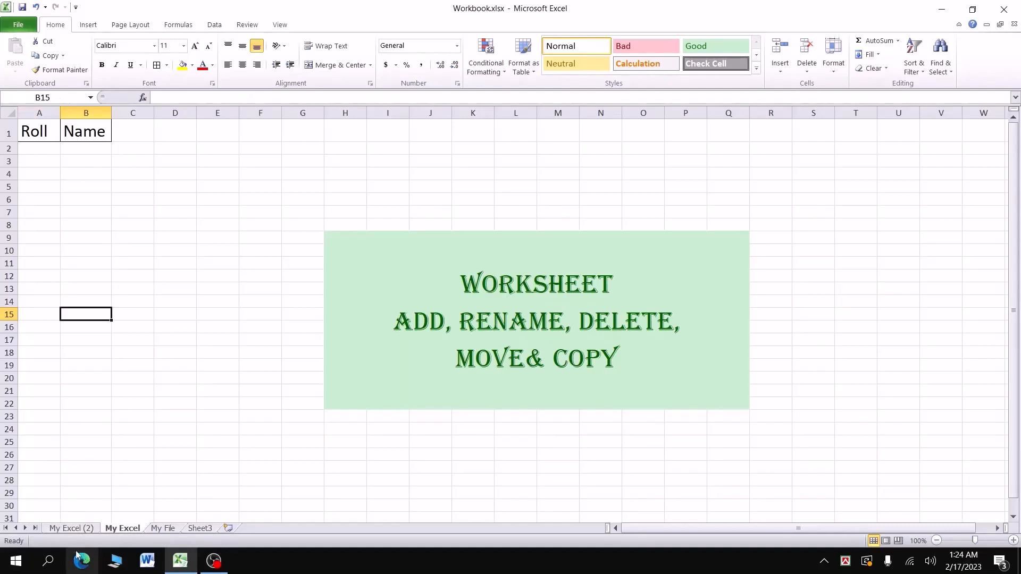
click(71, 530)
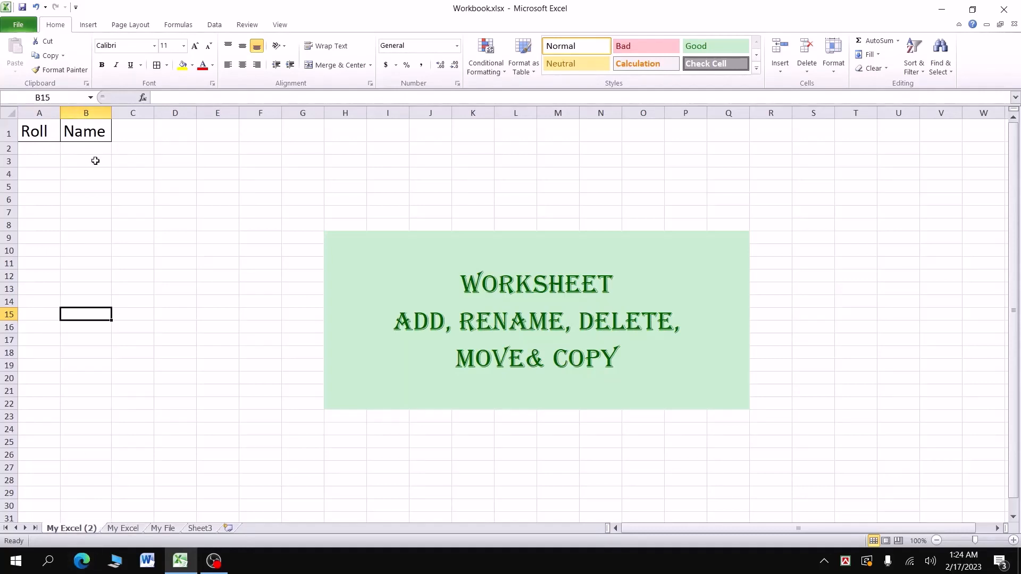